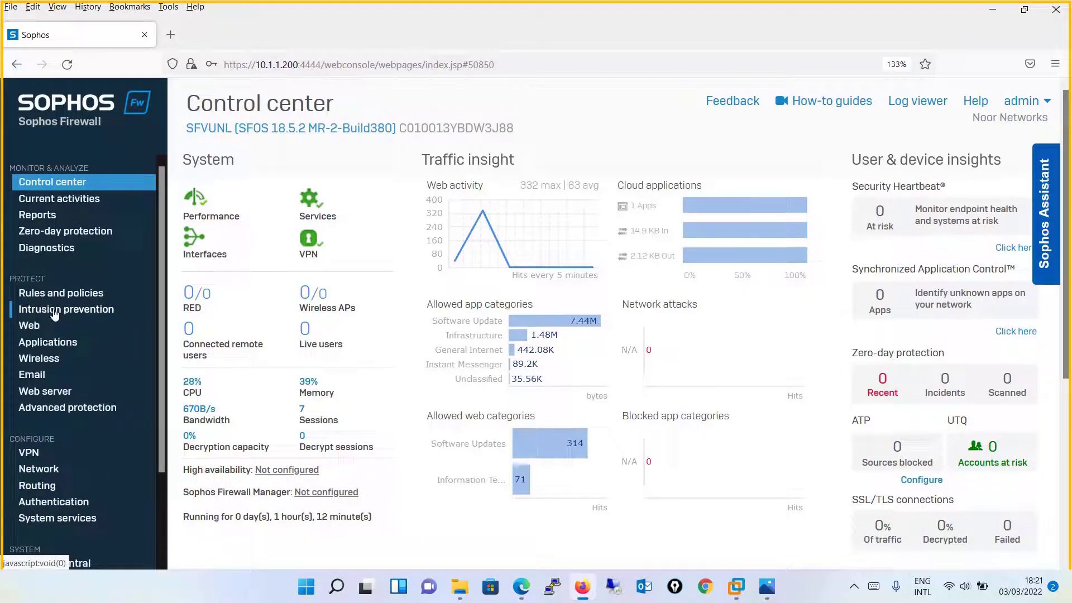
Step: Switch IPS protection ON on the Intrusion prevention IPS policies page
{"action": "left_click", "coordinate": [55, 312]}
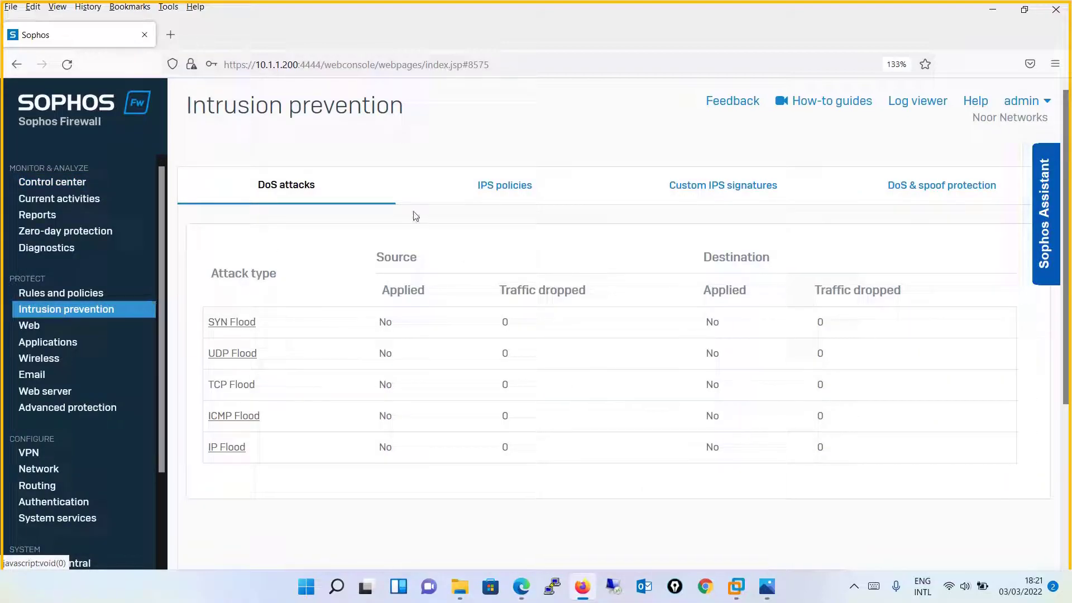
{"action": "left_click", "coordinate": [518, 190]}
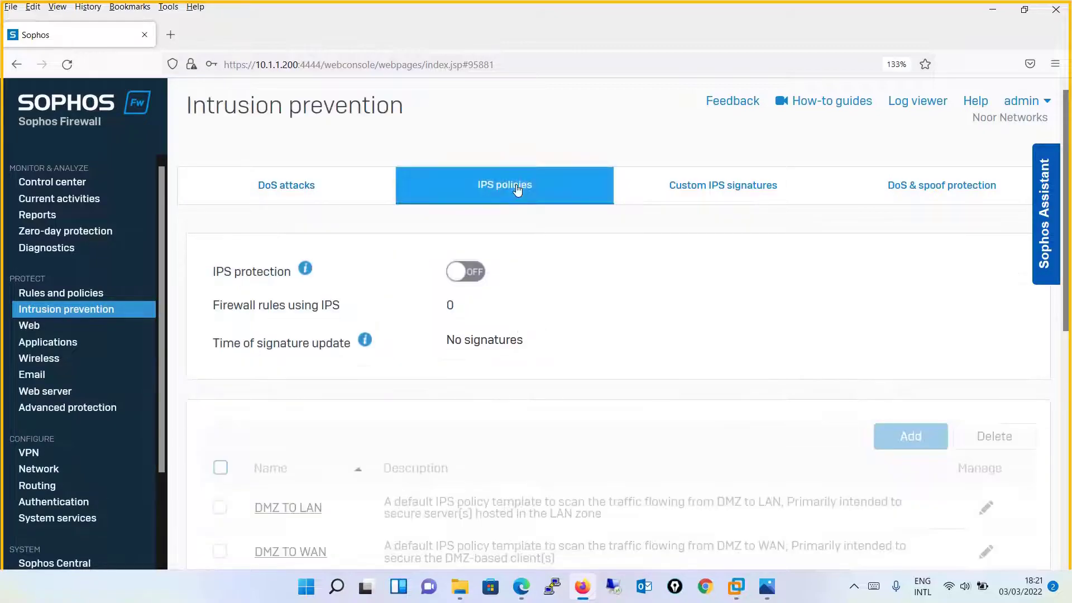
{"action": "left_click", "coordinate": [473, 271]}
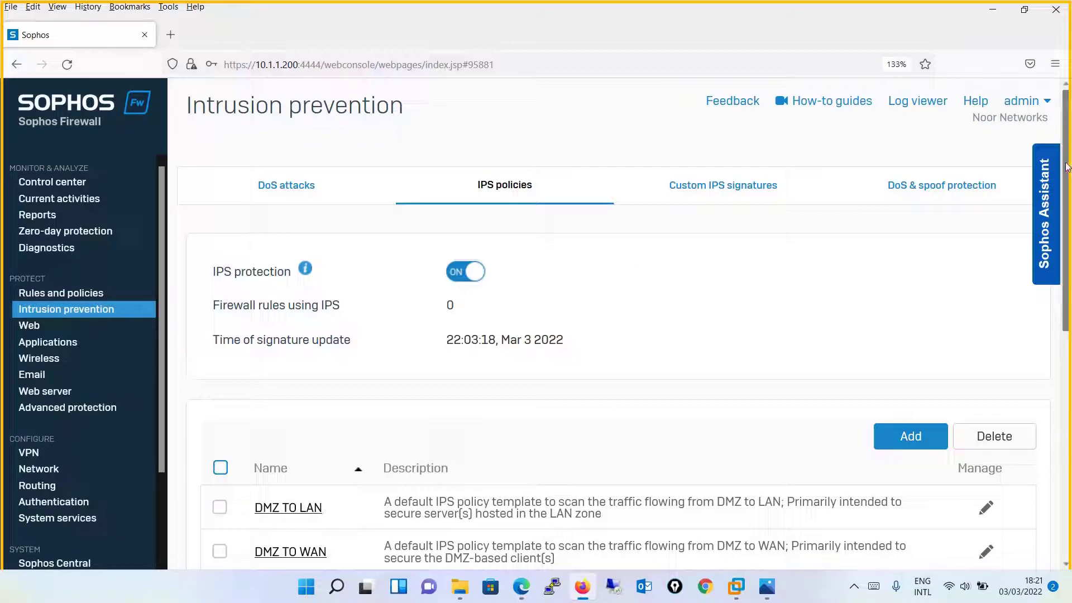
{"action": "left_click_drag", "start_coordinate": [1067, 169], "coordinate": [1068, 278]}
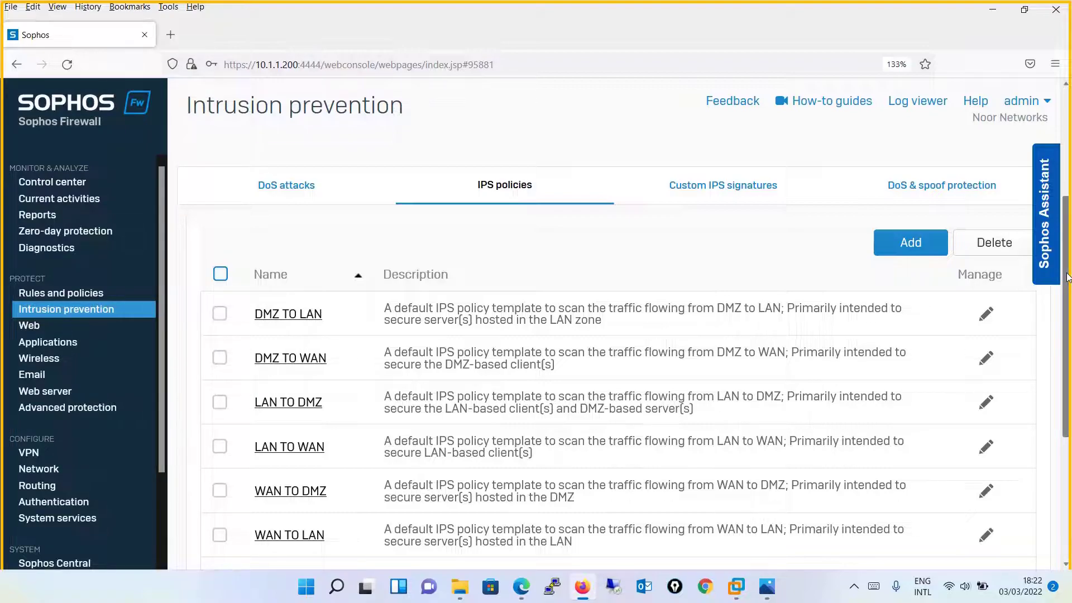
{"action": "scroll", "coordinate": [1068, 277], "scroll_direction": "up", "scroll_amount": 3}
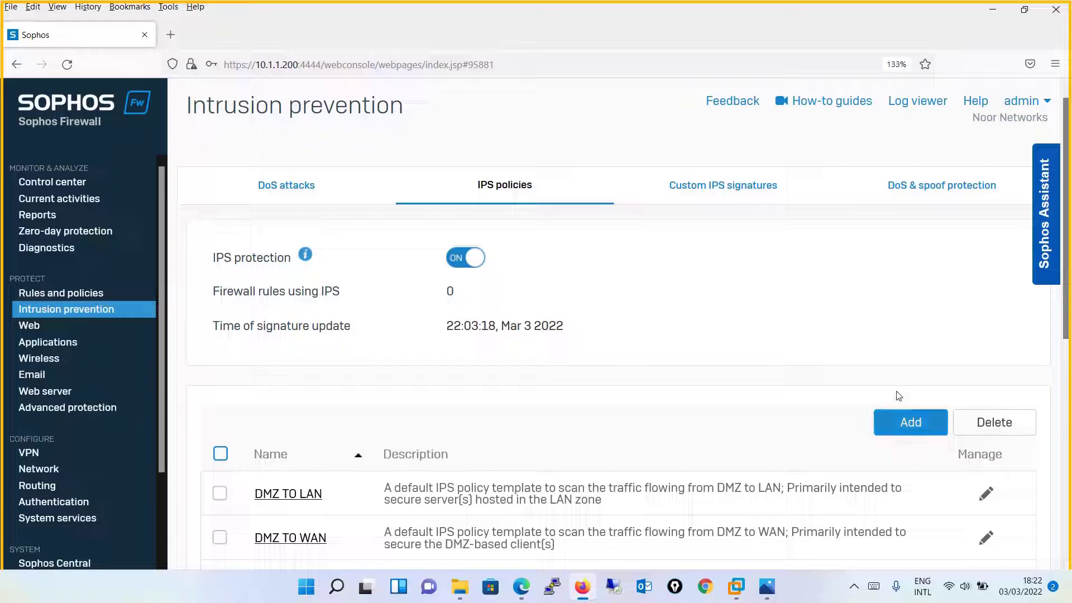
Step: Add and save IPS policy 'LAB-IPS-Policy' with rules cloned from LAN TO WAN
{"action": "left_click", "coordinate": [934, 427]}
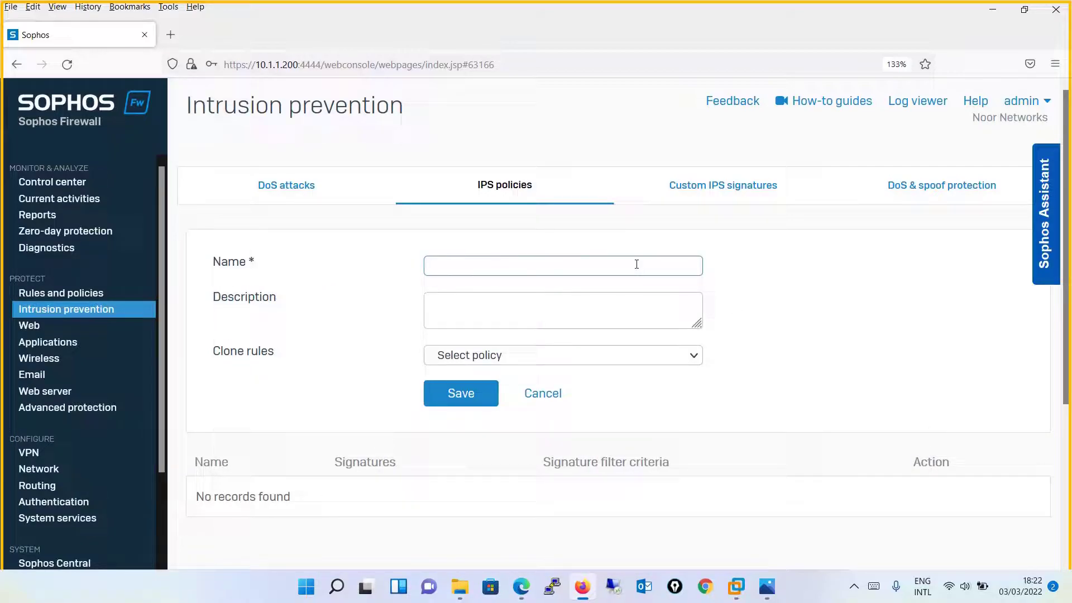
{"action": "type", "text": "LAB"}
{"action": "type", "text": "-IPS-P"}
{"action": "type", "text": "olicy"}
{"action": "left_click", "coordinate": [600, 313]}
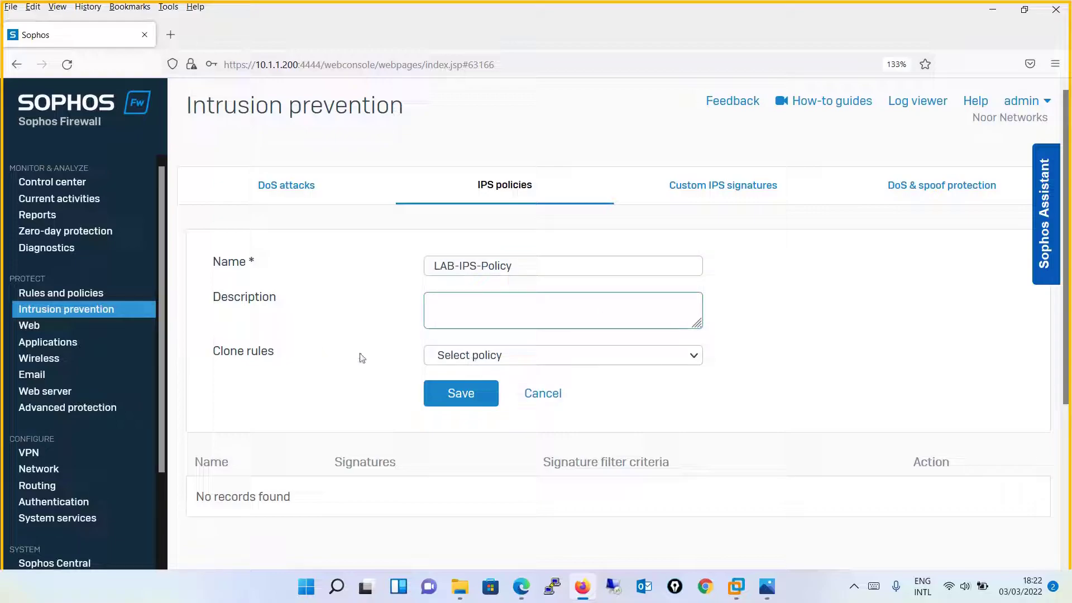
{"action": "left_click", "coordinate": [477, 360]}
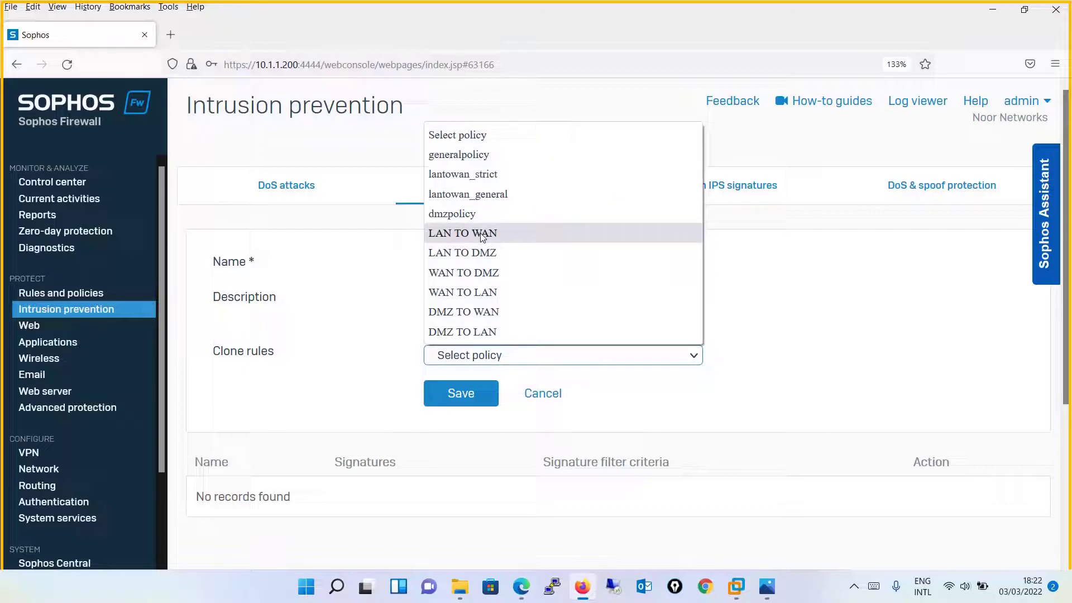
{"action": "left_click", "coordinate": [480, 233]}
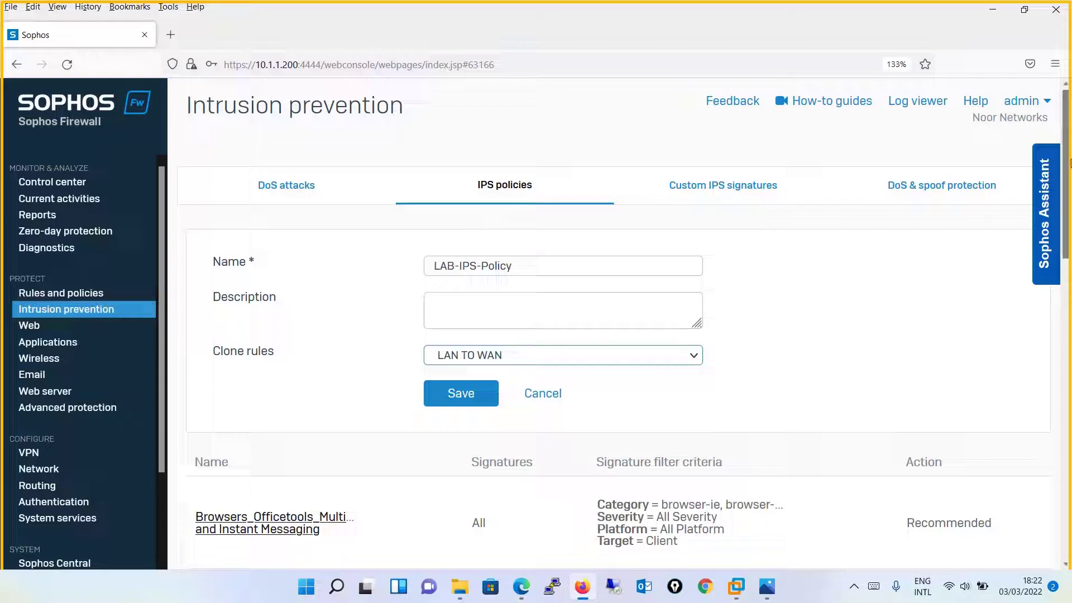
{"action": "mouse_move", "coordinate": [1067, 169]}
{"action": "left_mouse_down"}
{"action": "mouse_move", "coordinate": [1064, 337]}
{"action": "mouse_move", "coordinate": [1067, 156]}
{"action": "mouse_move", "coordinate": [1056, 245]}
{"action": "mouse_move", "coordinate": [1069, 232]}
{"action": "mouse_move", "coordinate": [1069, 125]}
{"action": "left_mouse_up"}
{"action": "left_click", "coordinate": [469, 397]}
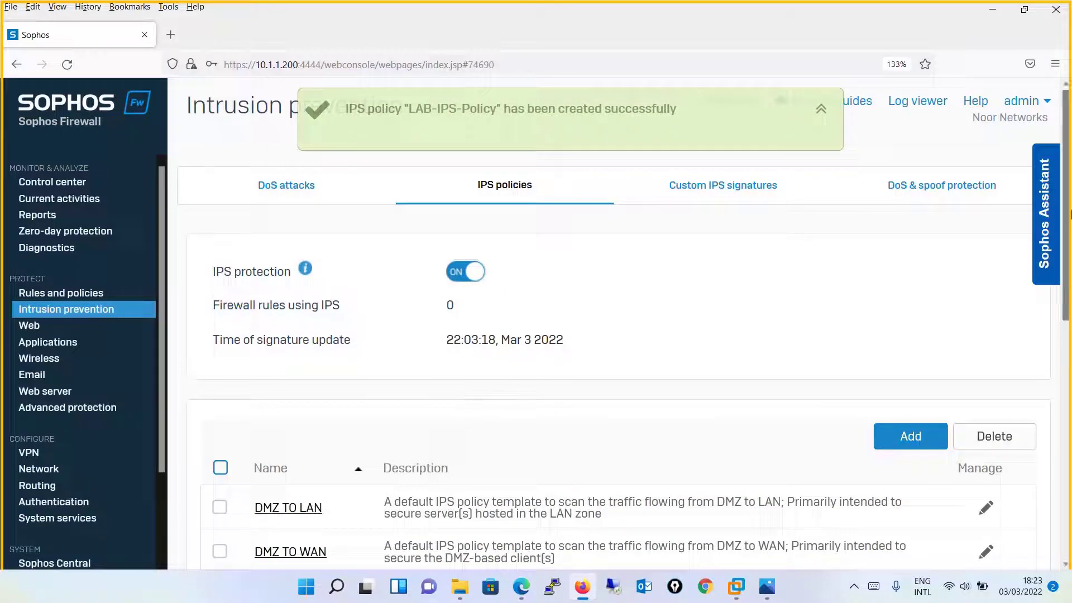
Step: Scroll the IPS policies list to locate LAB-IPS-Policy
{"action": "left_click_drag", "start_coordinate": [1068, 218], "coordinate": [1070, 350]}
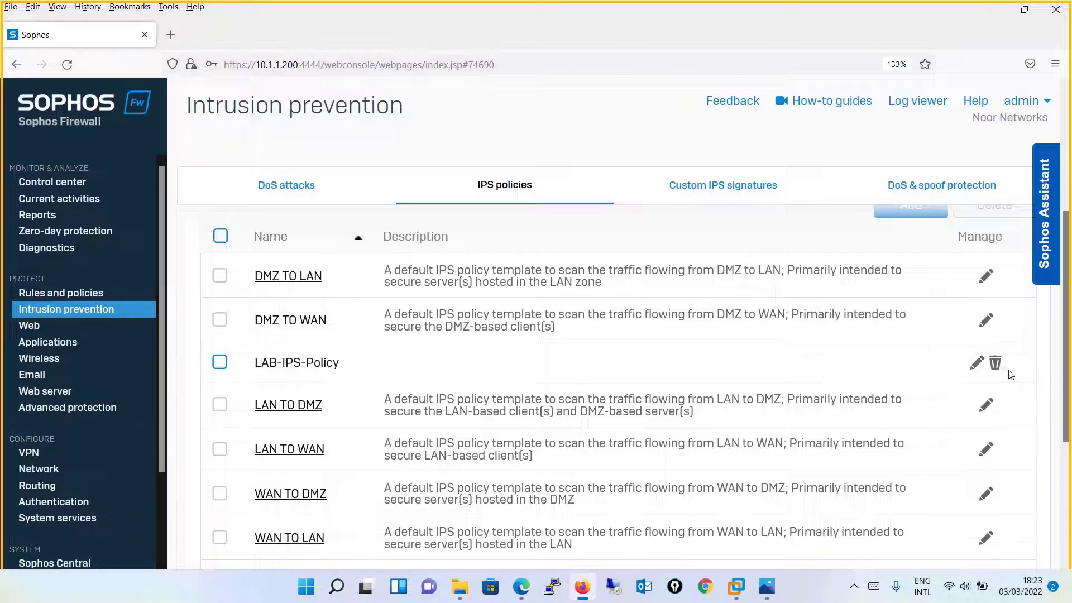
Step: Edit LAB-IPS-Policy and start a new rule named 'Malware Backdoor'
{"action": "left_click", "coordinate": [977, 364]}
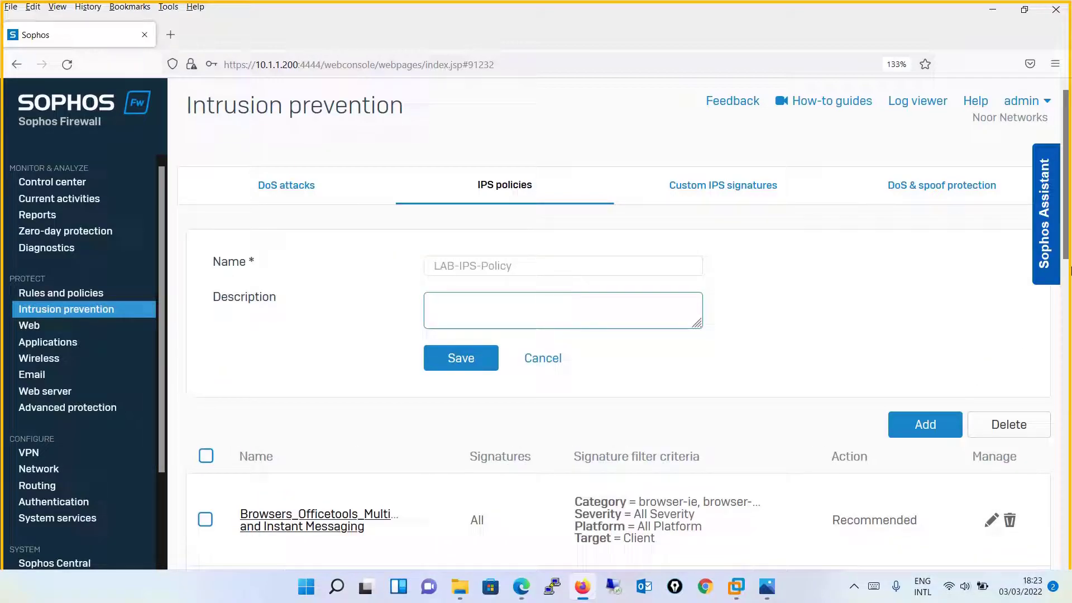
{"action": "left_click", "coordinate": [945, 427]}
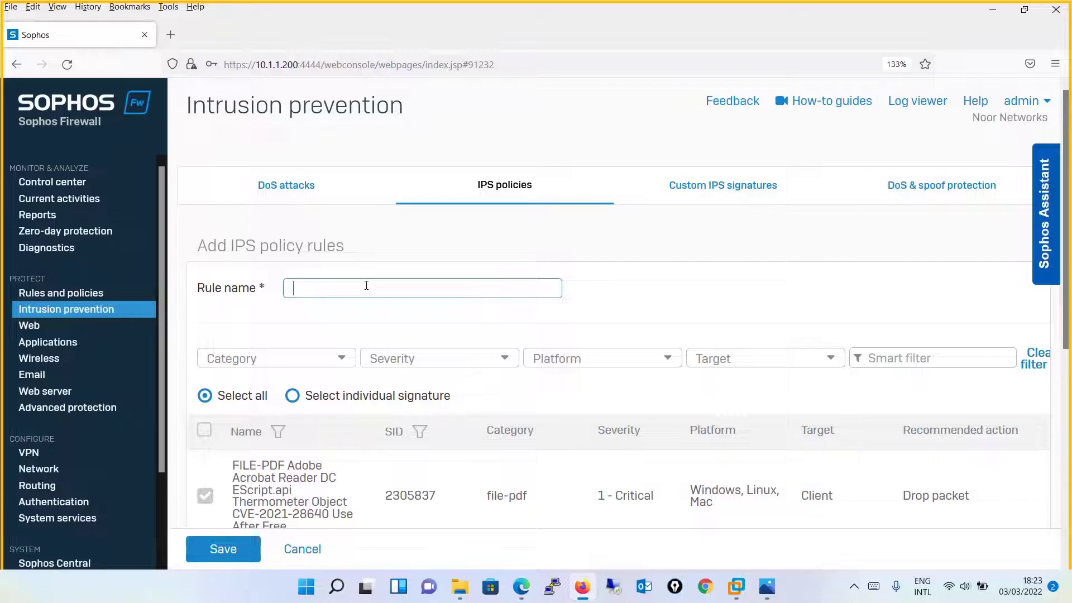
{"action": "type", "text": "Ma"}
{"action": "type", "text": "lware"}
{"action": "type", "text": " Backdoor"}
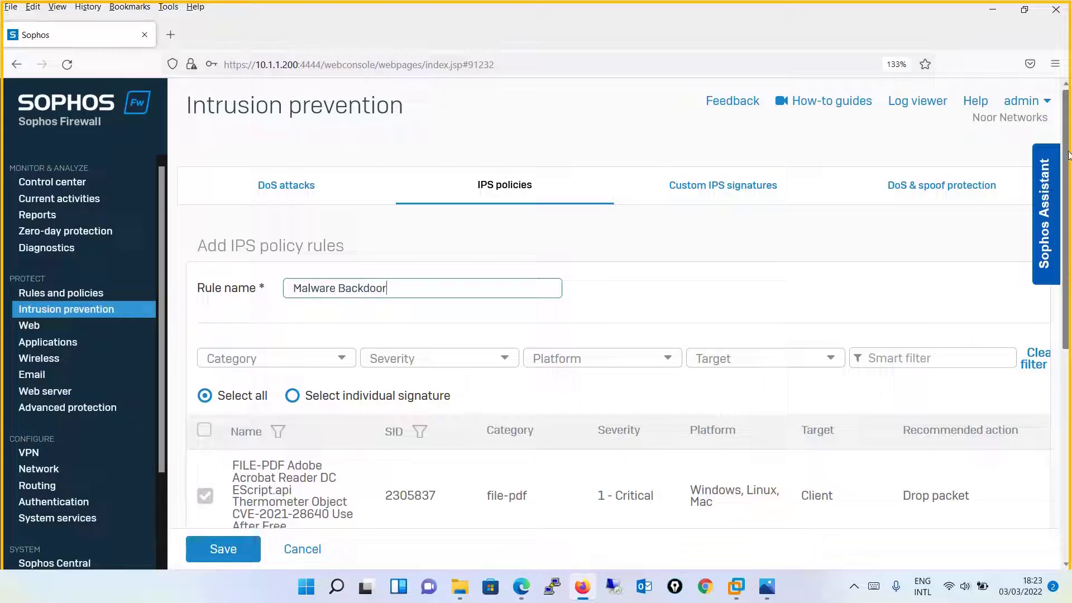
{"action": "left_click_drag", "start_coordinate": [1068, 157], "coordinate": [1068, 190]}
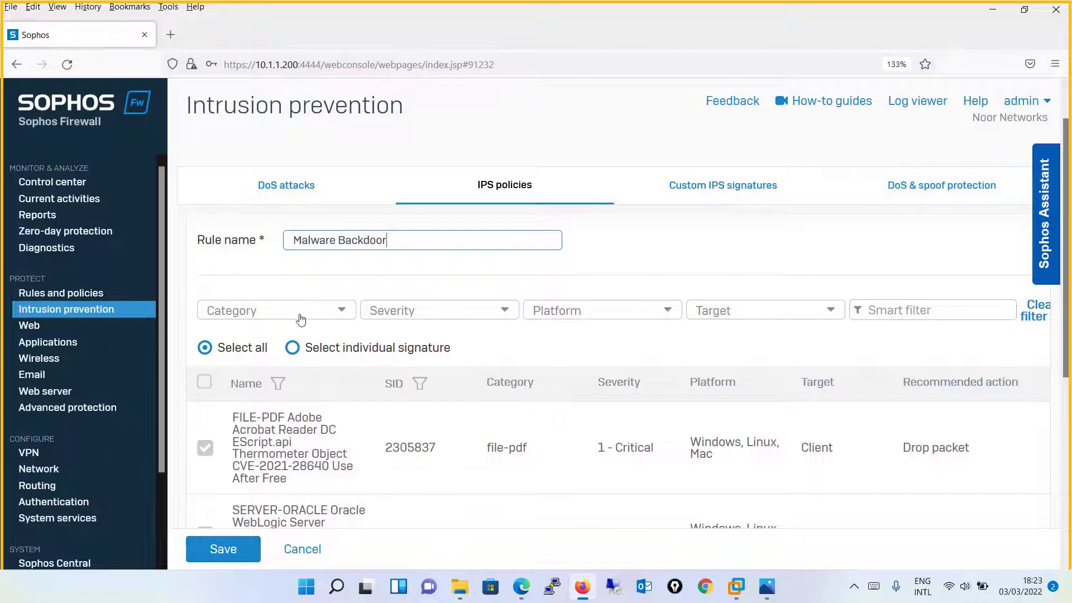
Step: Filter the rule's signatures to the malware-backdoor category
{"action": "left_click", "coordinate": [306, 318]}
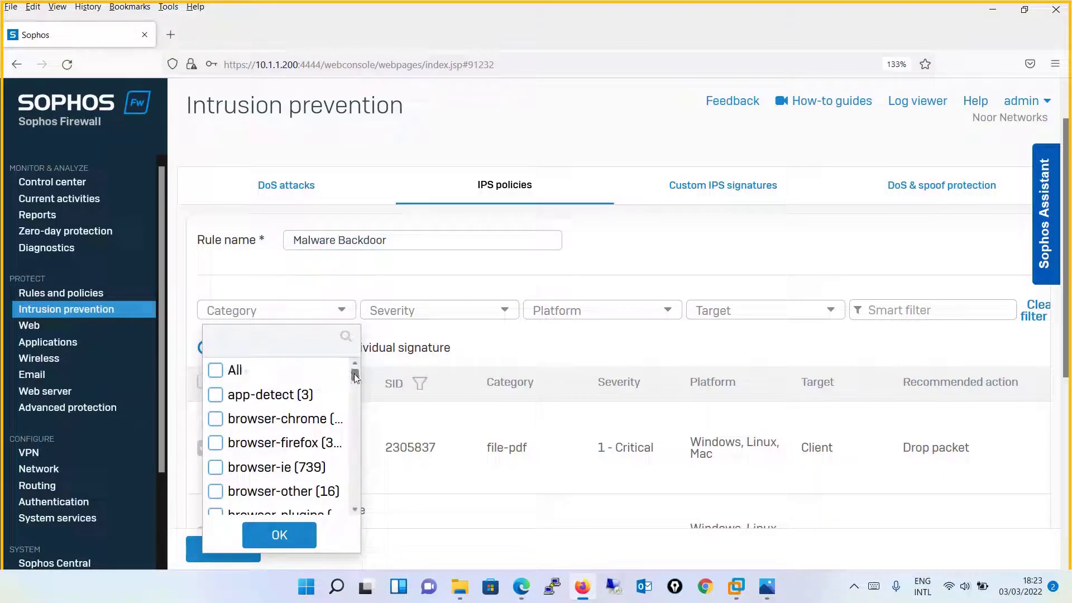
{"action": "left_click_drag", "start_coordinate": [356, 378], "coordinate": [341, 499]}
{"action": "scroll", "coordinate": [339, 497], "scroll_direction": "up", "scroll_amount": 2}
{"action": "scroll", "coordinate": [338, 497], "scroll_direction": "up", "scroll_amount": 3}
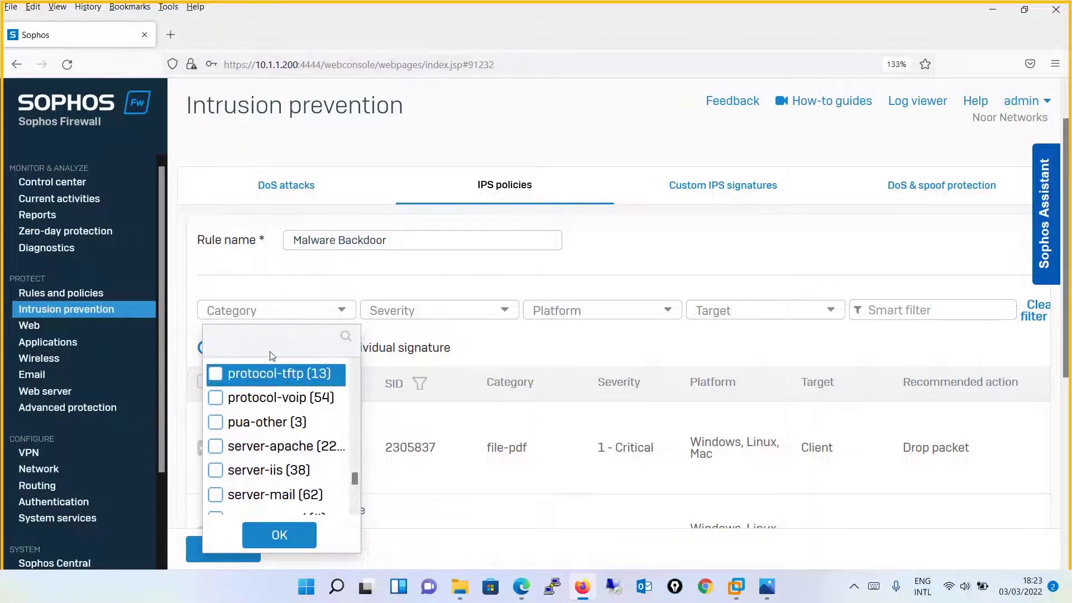
{"action": "type", "text": "m"}
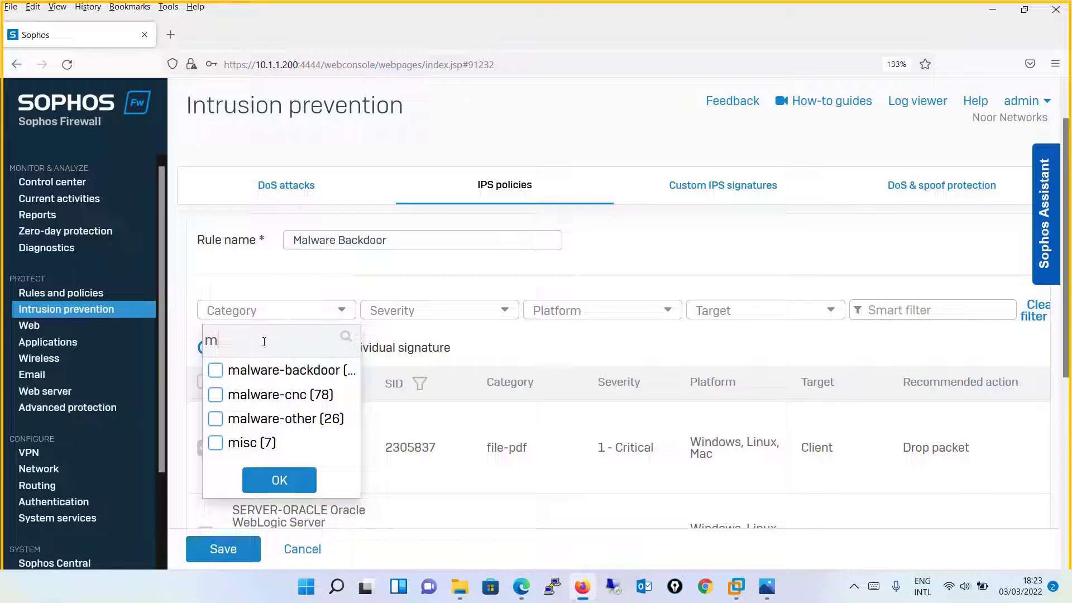
{"action": "left_click", "coordinate": [217, 370]}
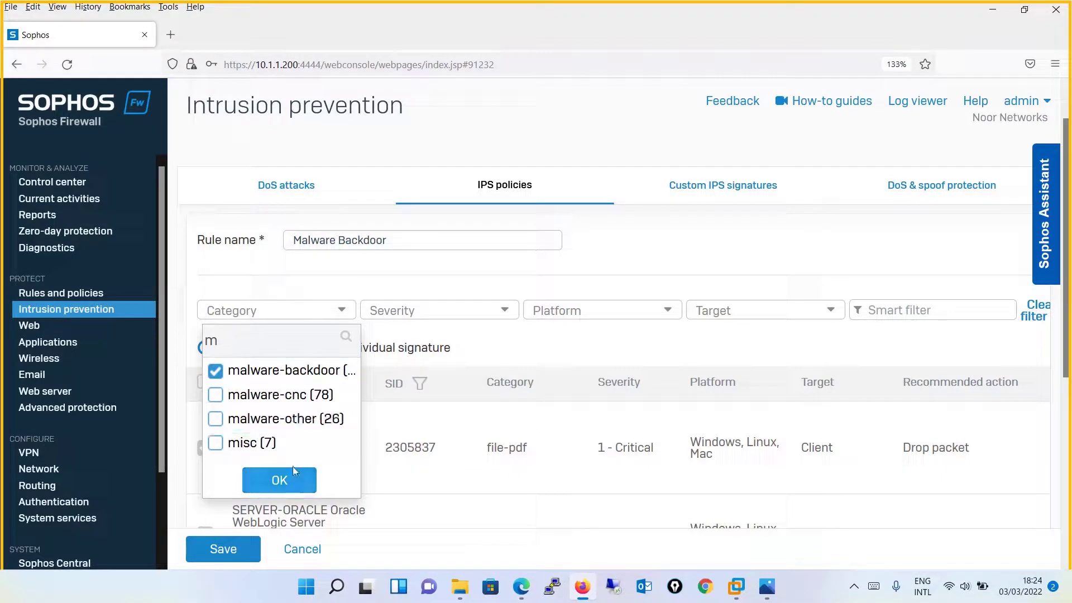
{"action": "left_click", "coordinate": [300, 483]}
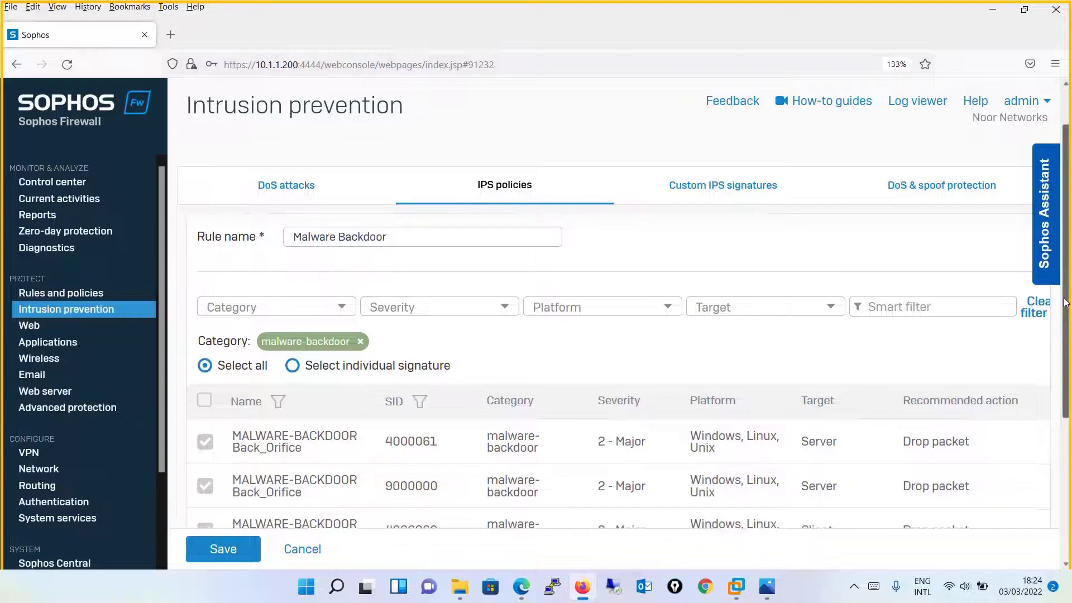
Step: Set the rule action to Drop packet and save the rule
{"action": "scroll", "coordinate": [865, 373], "scroll_direction": "down", "scroll_amount": 3}
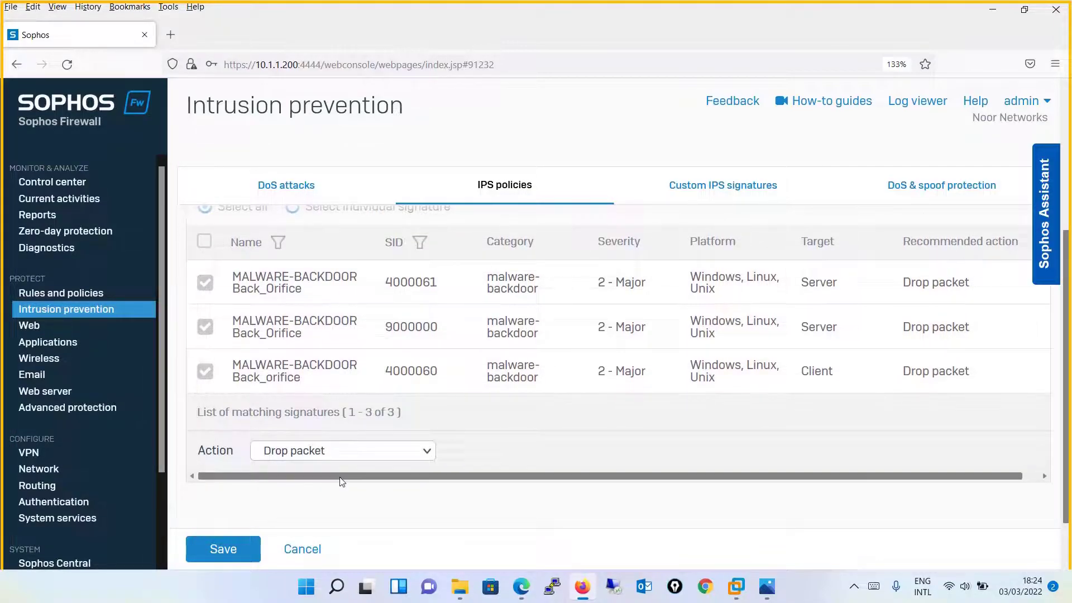
{"action": "left_click", "coordinate": [384, 453]}
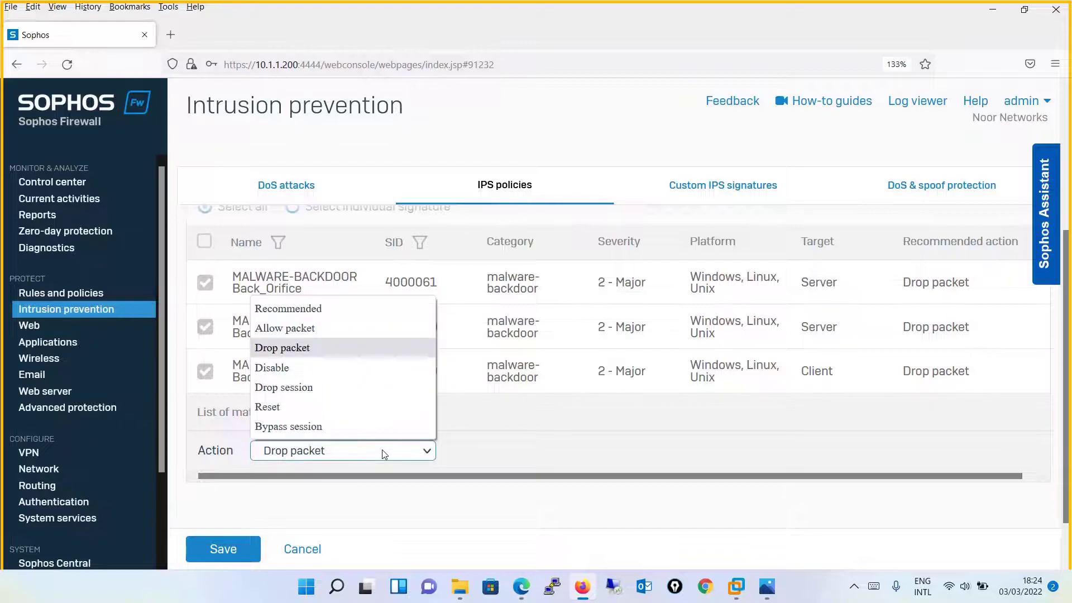
{"action": "left_click", "coordinate": [384, 454]}
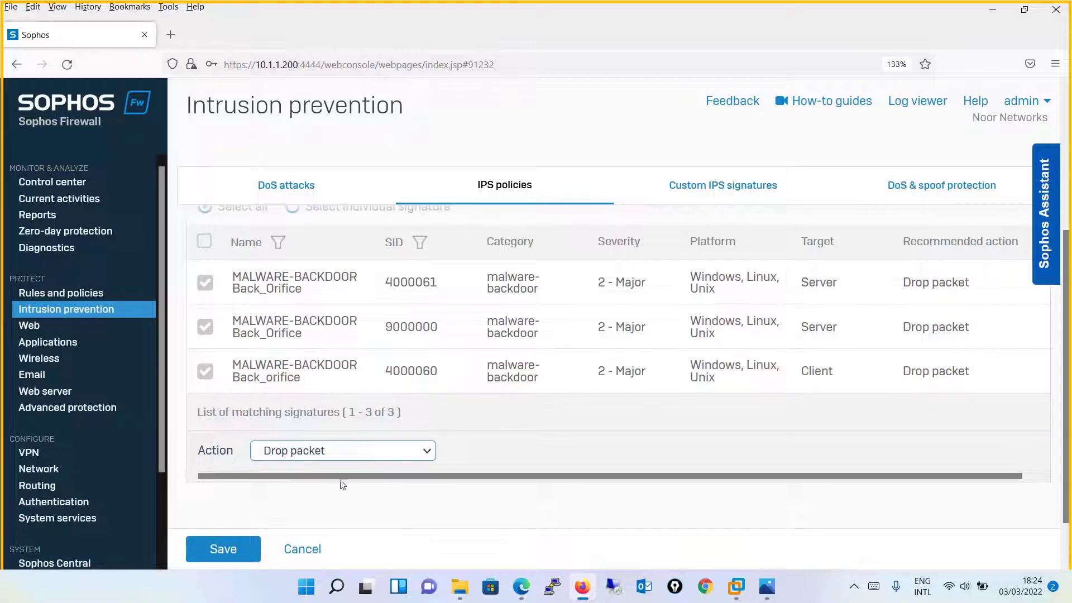
{"action": "left_click", "coordinate": [229, 549]}
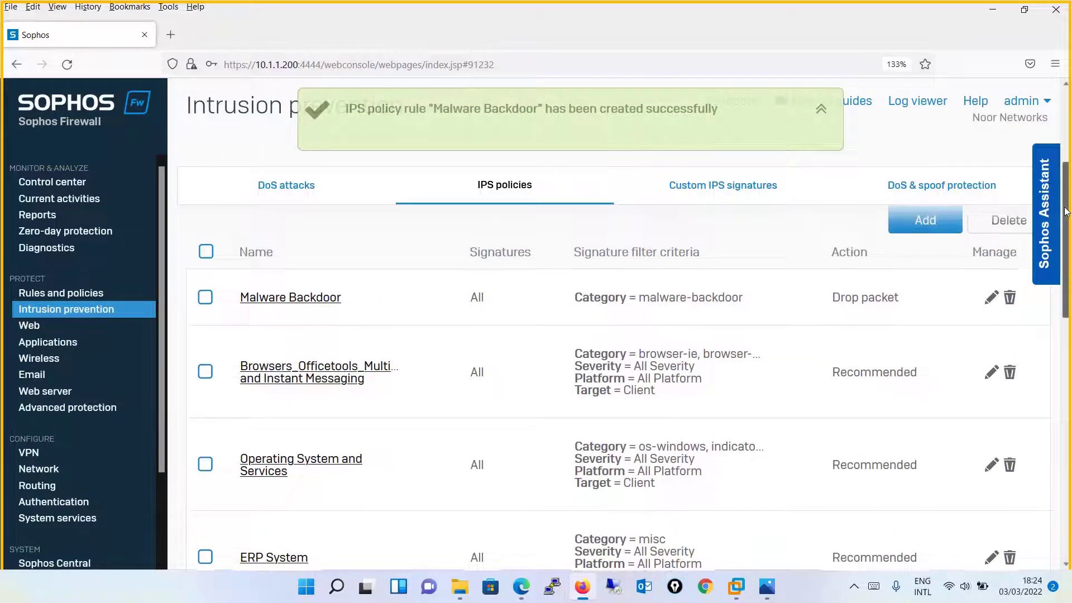
Step: Save the LAB-IPS-Policy form and confirm it in the IPS policies list
{"action": "mouse_move", "coordinate": [1068, 211]}
{"action": "left_mouse_down"}
{"action": "mouse_move", "coordinate": [1071, 153]}
{"action": "mouse_move", "coordinate": [1070, 225]}
{"action": "mouse_move", "coordinate": [1070, 136]}
{"action": "mouse_move", "coordinate": [1020, 544]}
{"action": "left_mouse_up"}
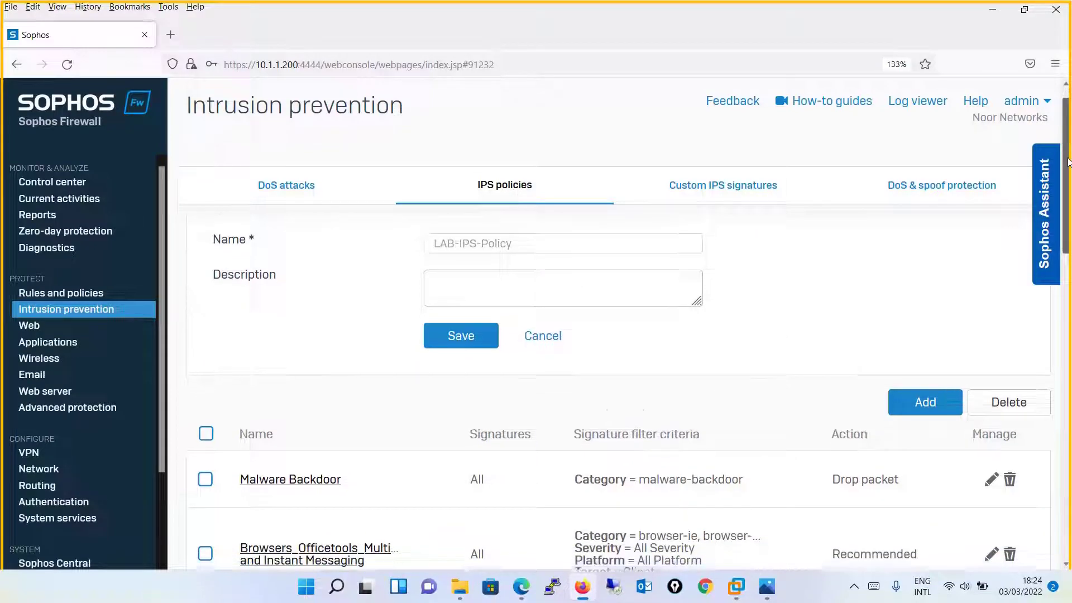
{"action": "scroll", "coordinate": [1021, 545], "scroll_direction": "up", "scroll_amount": 10}
{"action": "scroll", "coordinate": [838, 391], "scroll_direction": "up", "scroll_amount": 2}
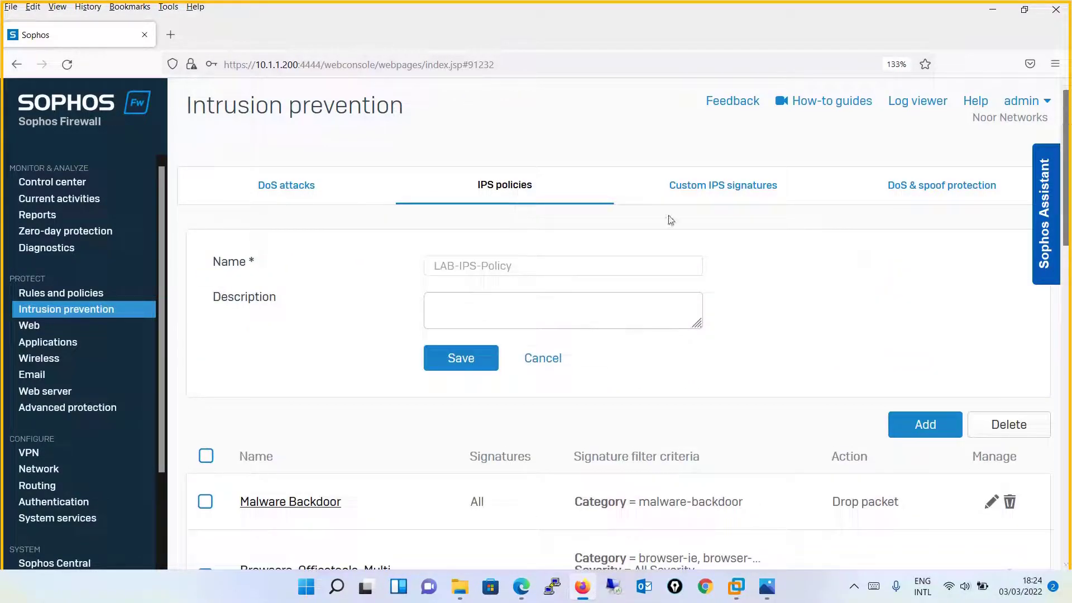
{"action": "left_click", "coordinate": [452, 357]}
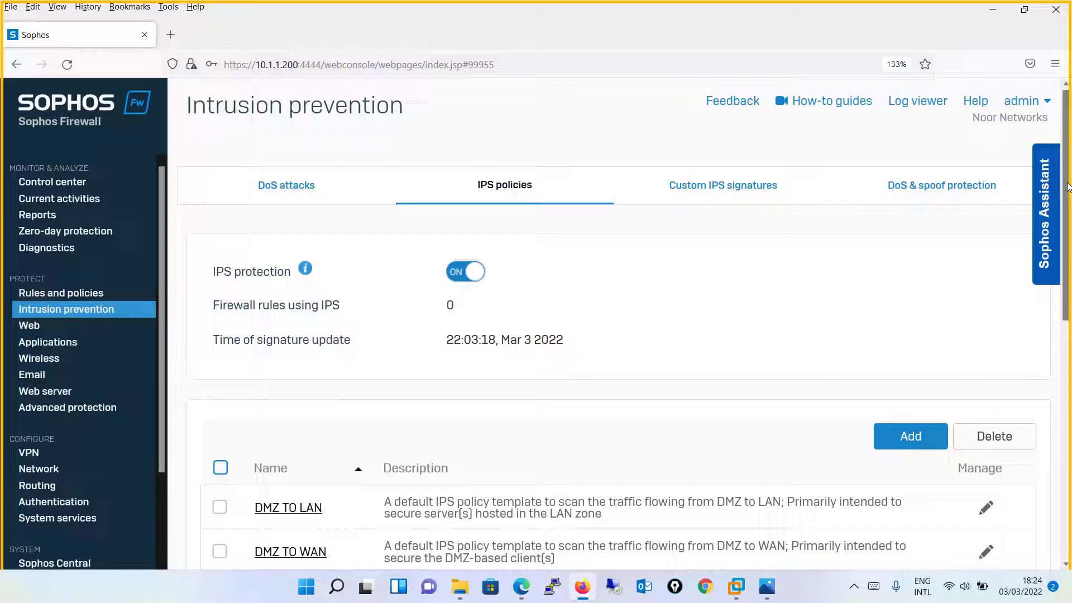
{"action": "scroll", "coordinate": [277, 237], "scroll_direction": "down", "scroll_amount": 2}
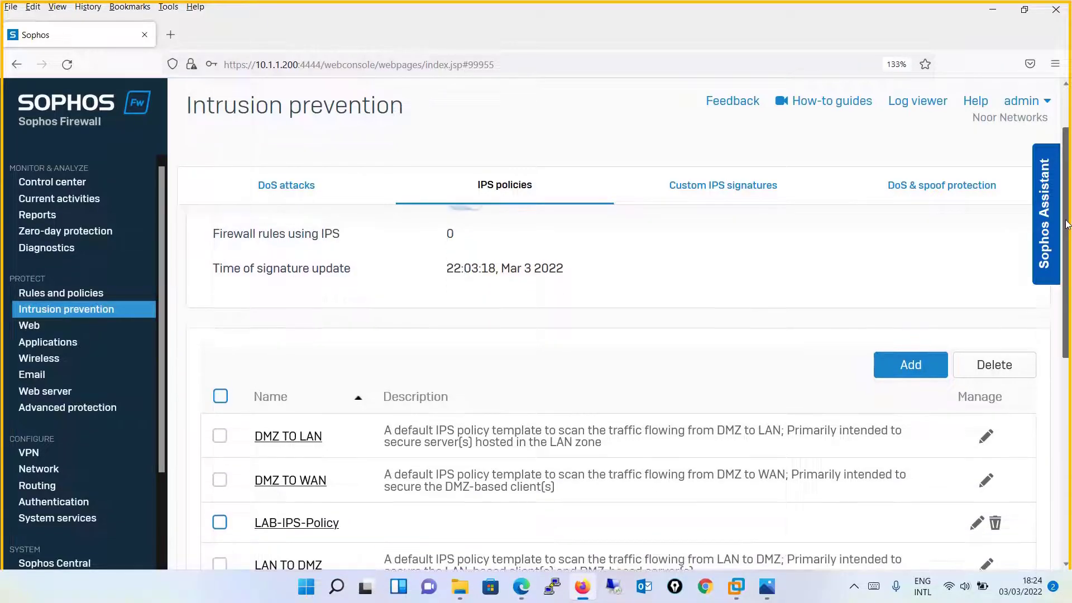
Step: Set the LAN-to-WAN rule's Detect and prevent exploits (IPS) to LAB-IPS-Policy and save
{"action": "left_click", "coordinate": [90, 294]}
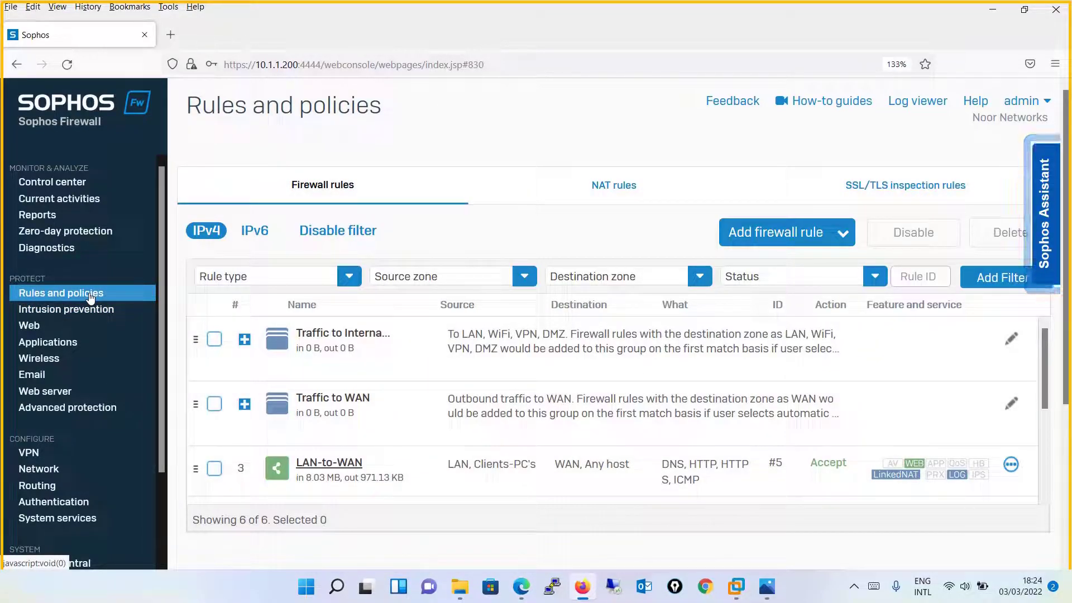
{"action": "left_click", "coordinate": [326, 465]}
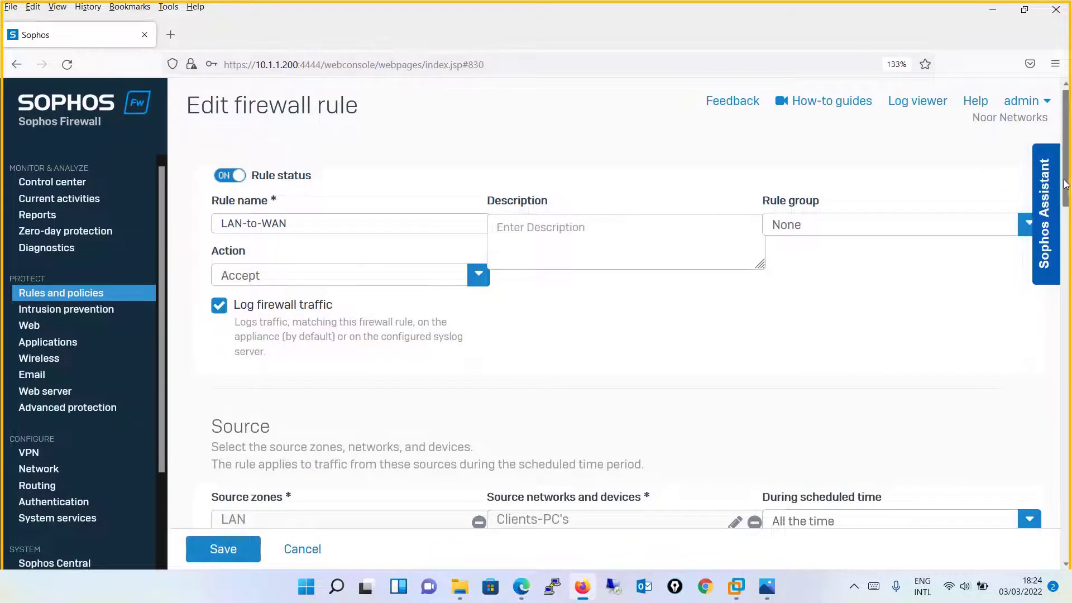
{"action": "left_click_drag", "start_coordinate": [1068, 201], "coordinate": [1053, 534]}
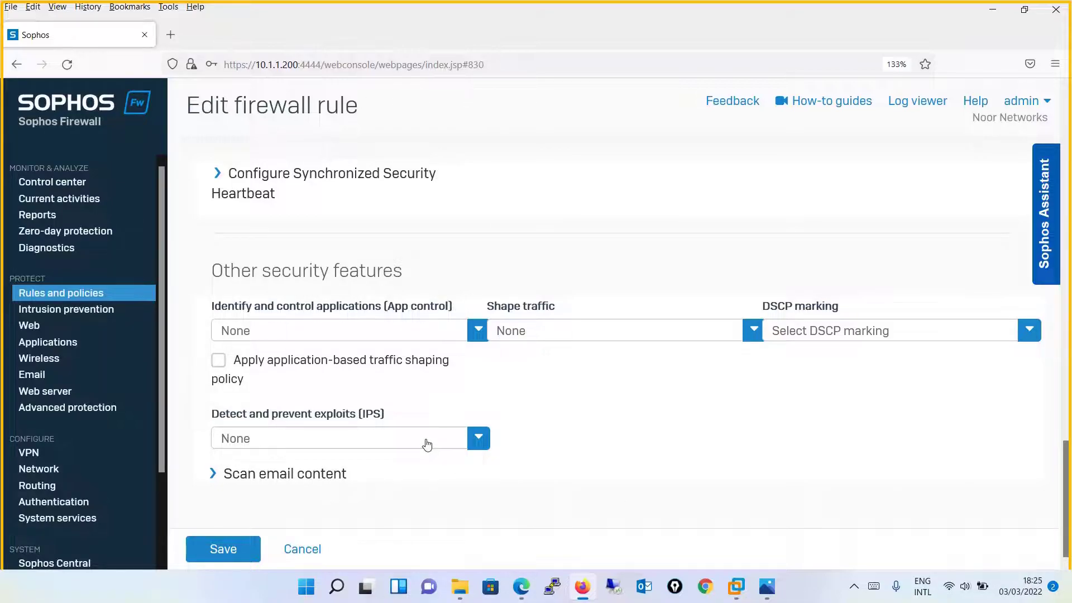
{"action": "left_click", "coordinate": [427, 444]}
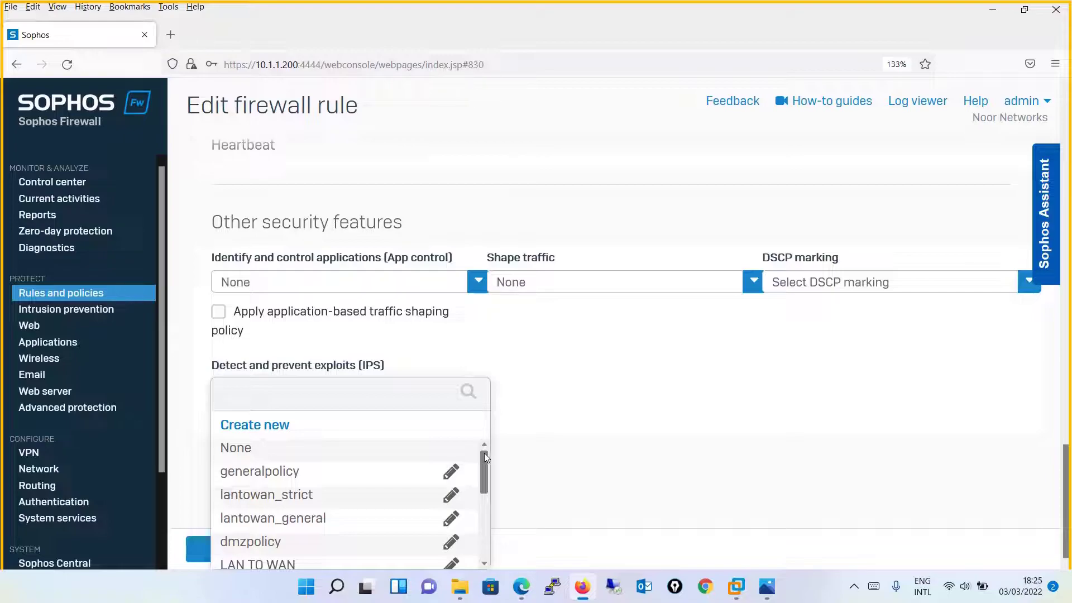
{"action": "left_click_drag", "start_coordinate": [484, 453], "coordinate": [479, 525]}
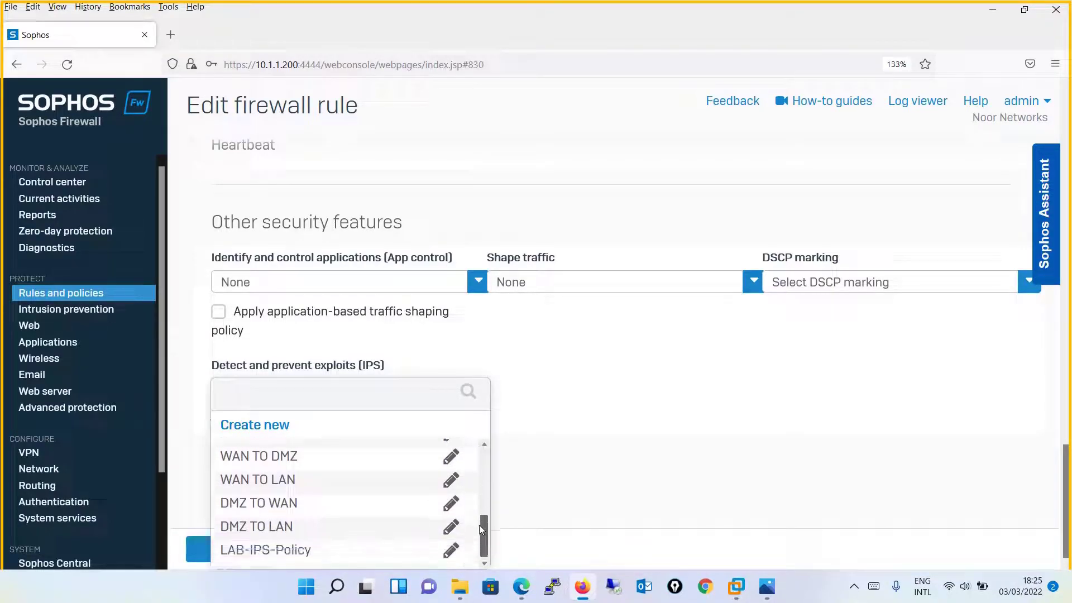
{"action": "left_click", "coordinate": [305, 551]}
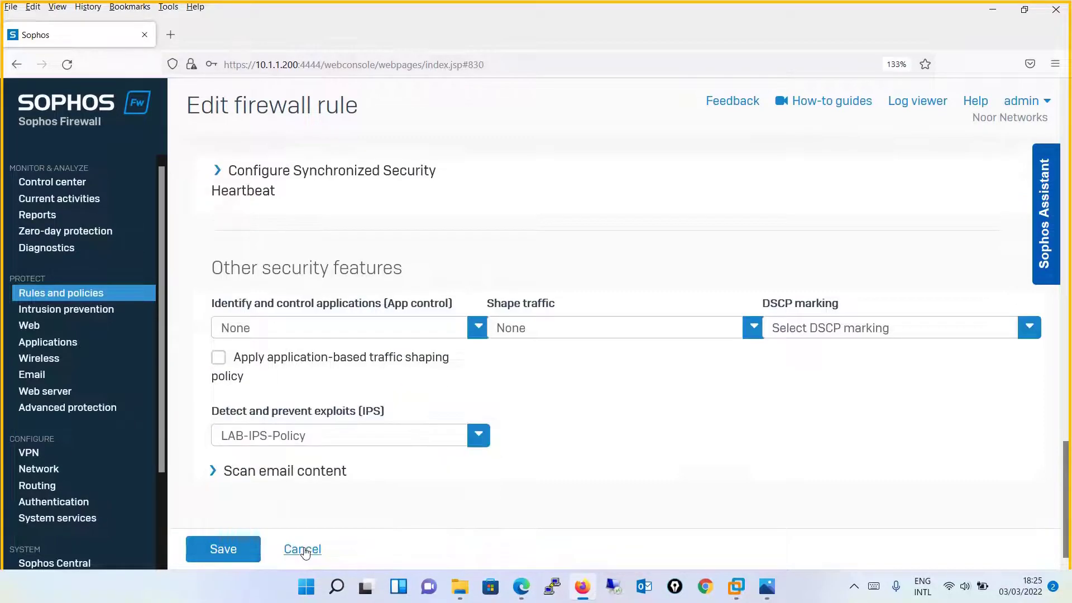
{"action": "left_click", "coordinate": [215, 551]}
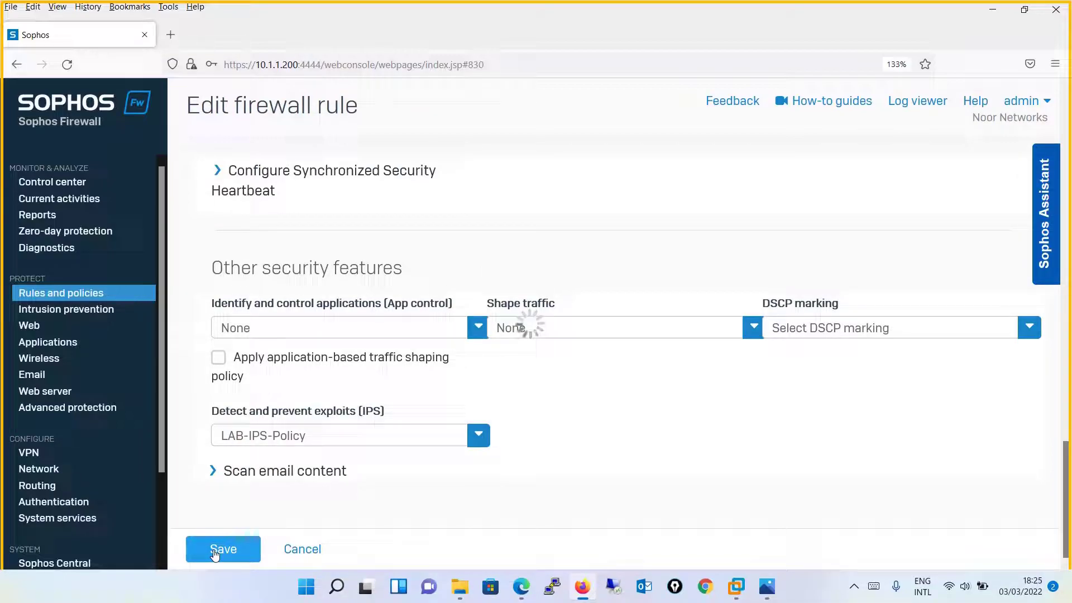